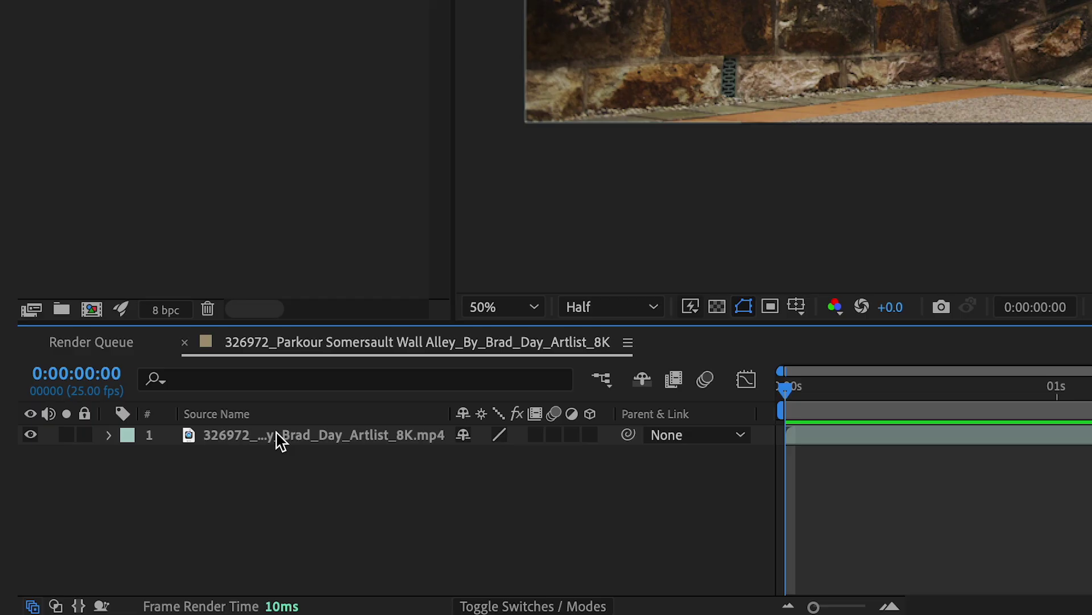
- Open the parkour clip in its layer view, paint a Roto Brush selection over the man in red, and enable Use Motion Blur
double_click(277, 436)
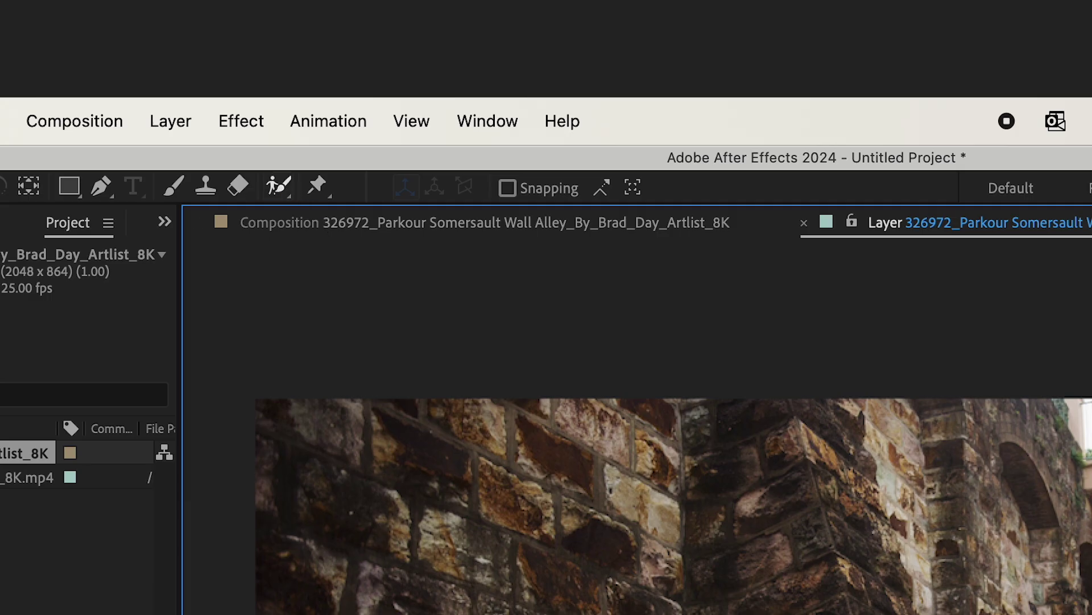
click(279, 185)
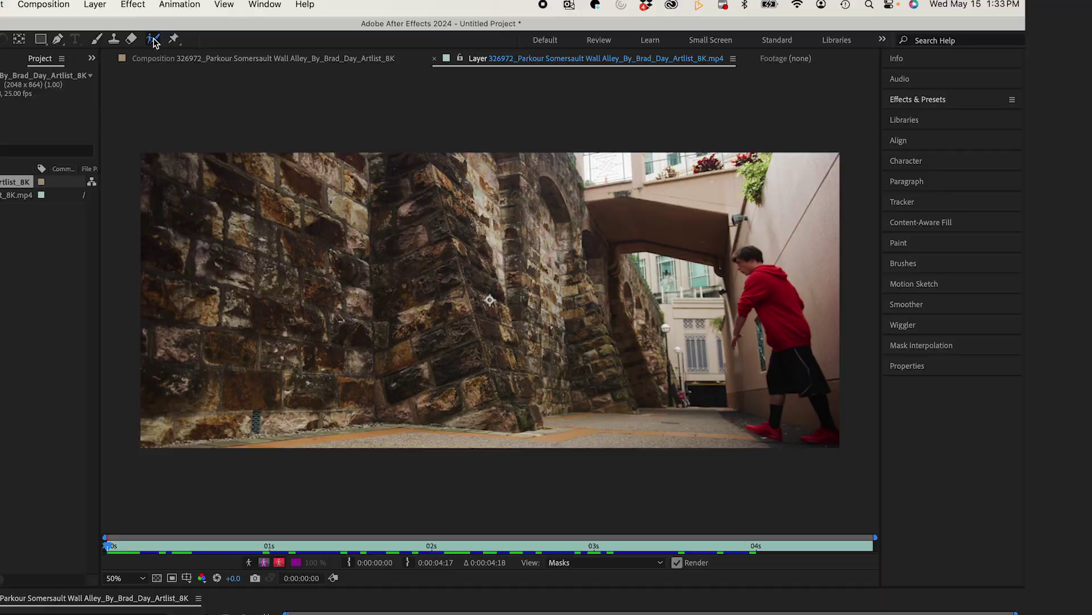
key(period)
key(period)
drag(755, 301, 193, 222)
key(comma)
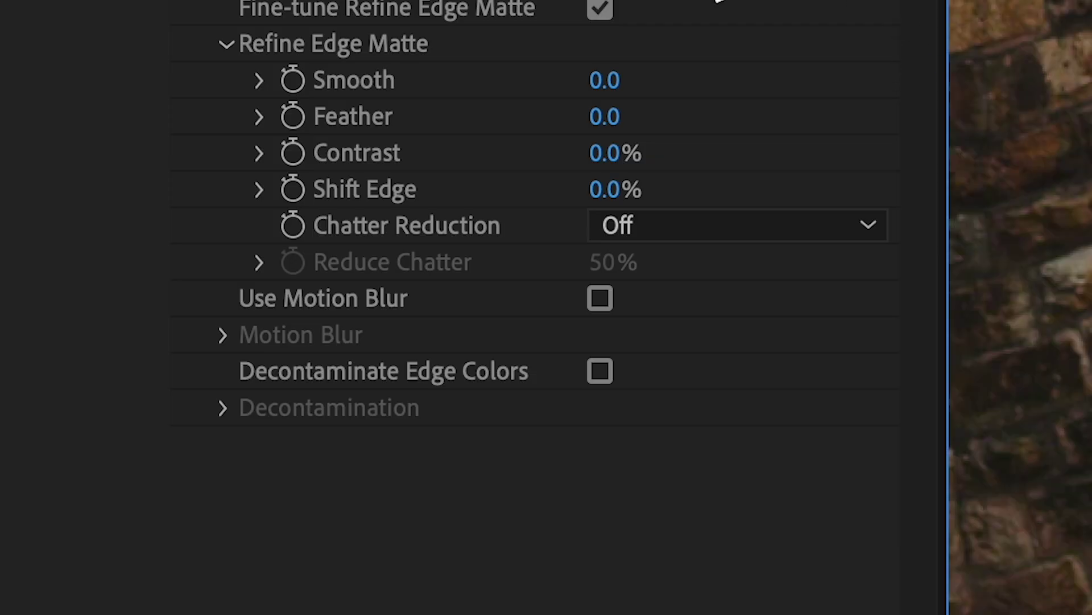
click(598, 298)
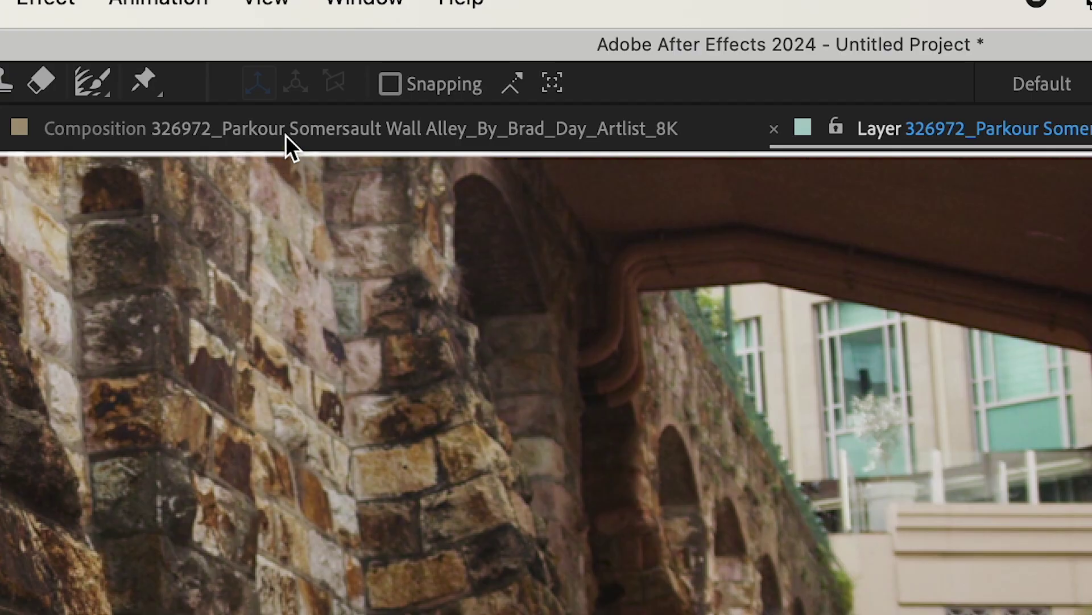
- Add the rotoscoped composition to the render queue with the High Quality with Alpha output module
click(285, 137)
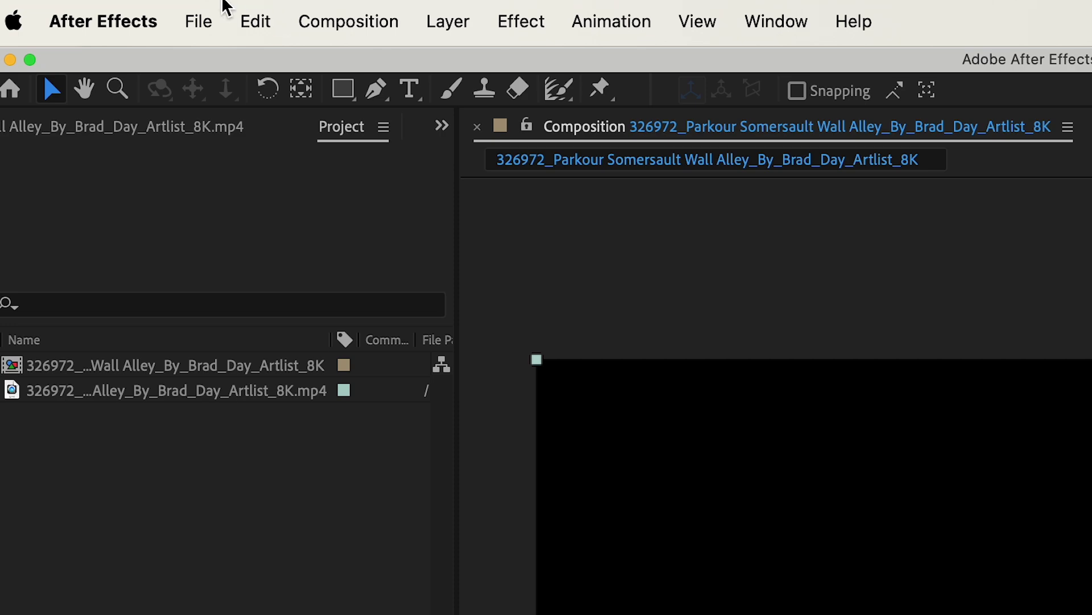
click(220, 16)
mouse_move(336, 486)
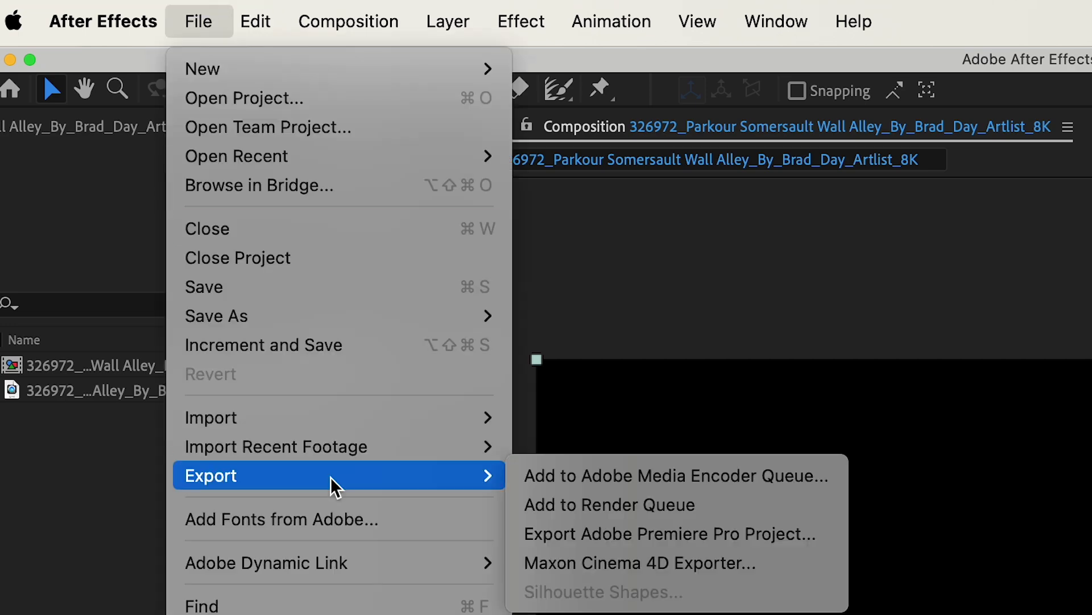
click(559, 512)
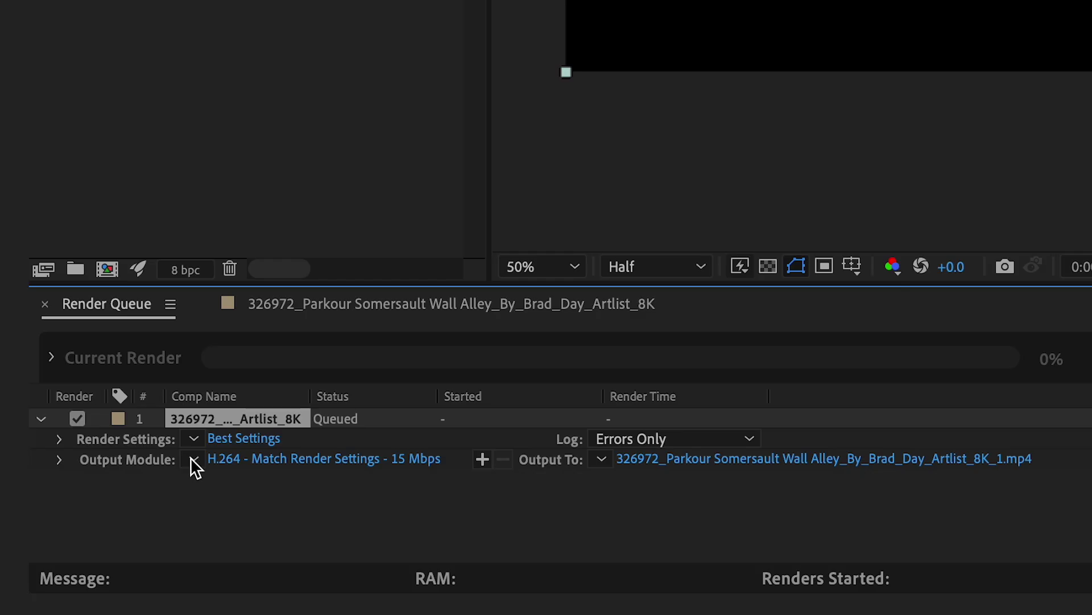
click(194, 458)
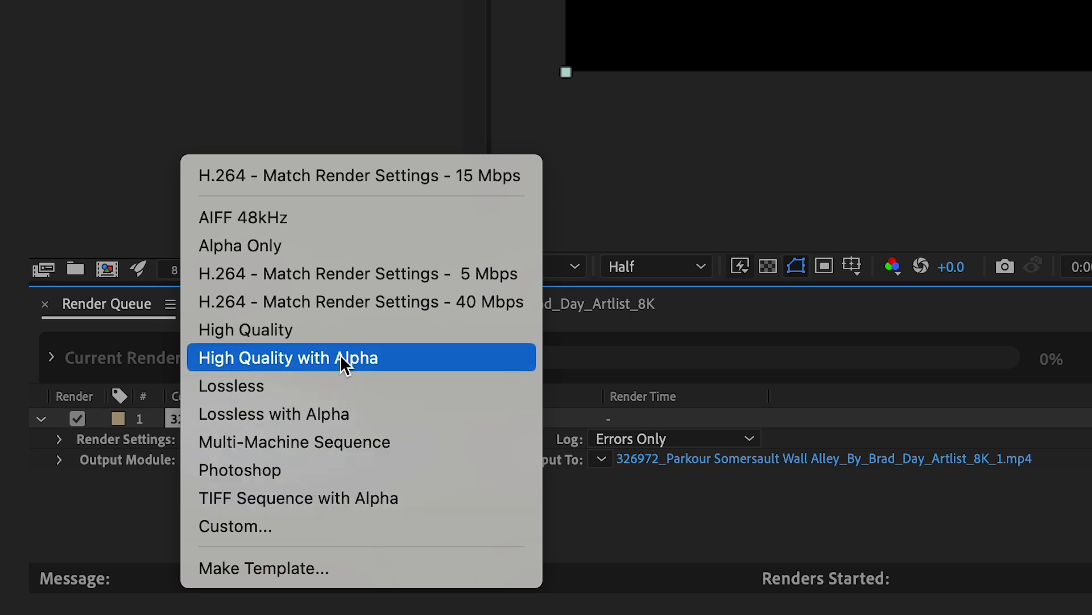
click(326, 363)
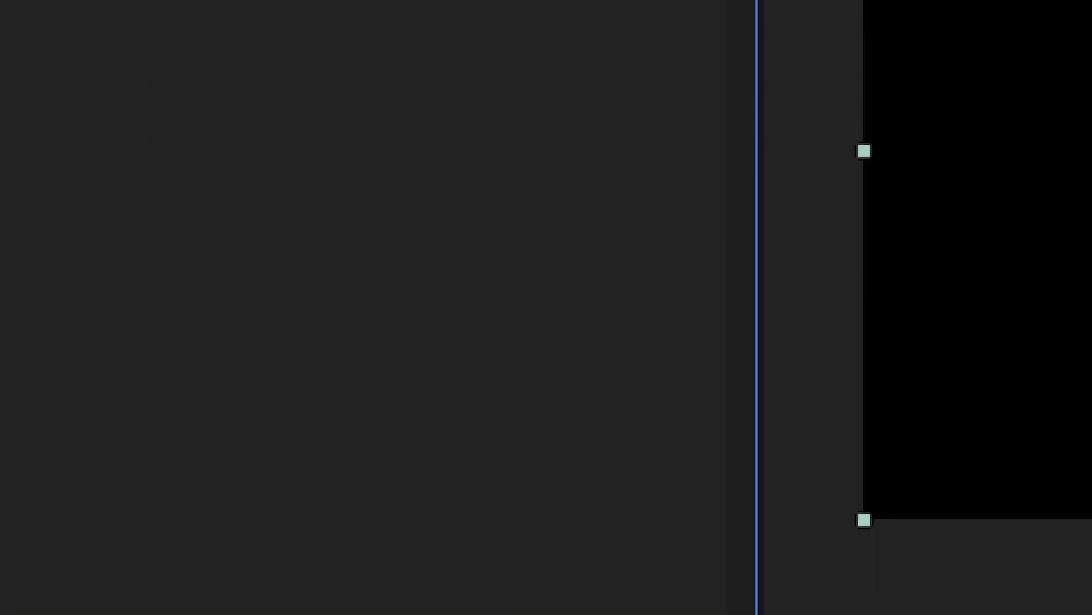
- Place parkour-roto-Final.mov as the top layer of the composition and duplicate the original parkour clip layer below it
drag(438, 161, 469, 360)
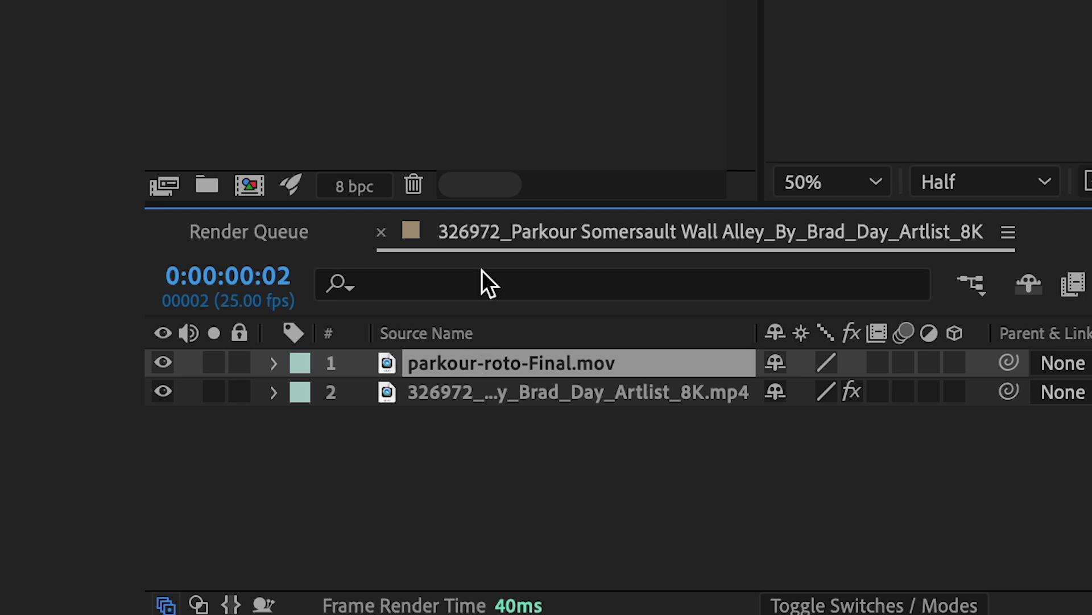
click(186, 390)
key(F3)
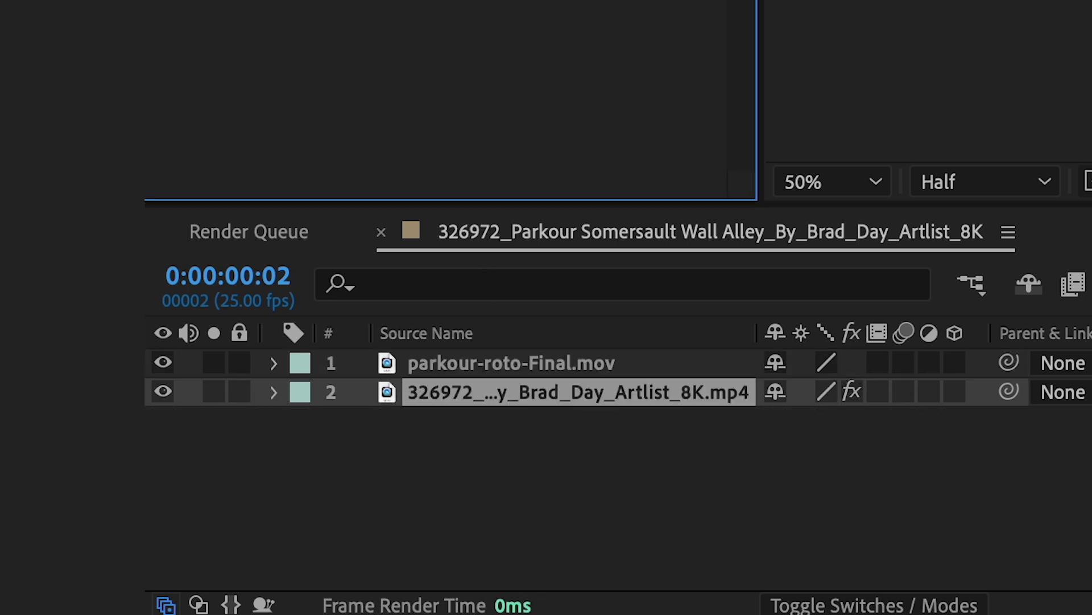
click(550, 402)
key(ctrl+d)
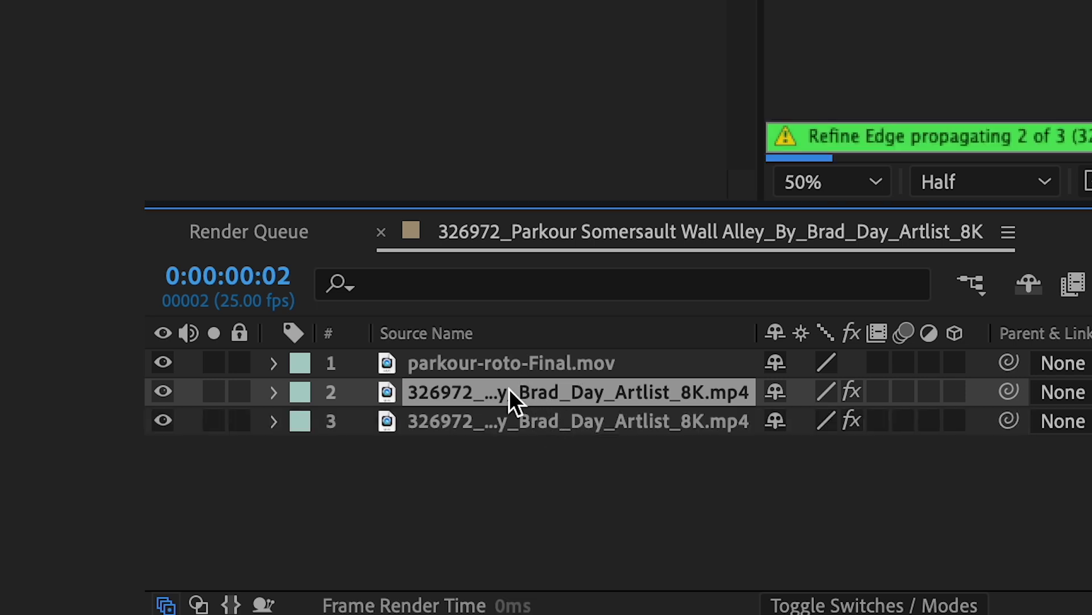
- Turn off the upper duplicate of the original clip, mark it shy, and hide shy layers in the timeline
click(163, 391)
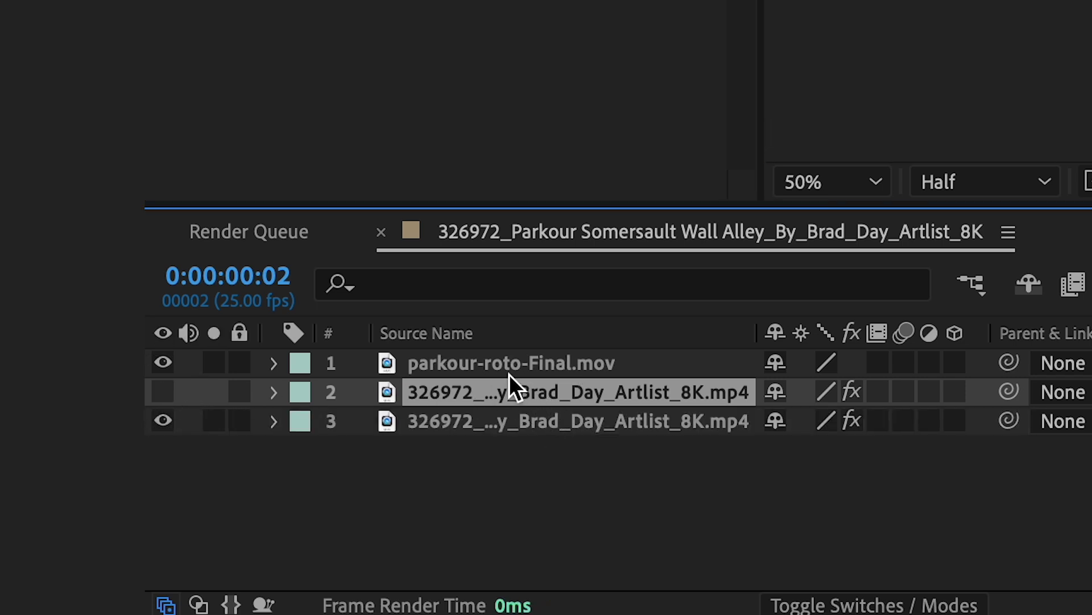
click(776, 393)
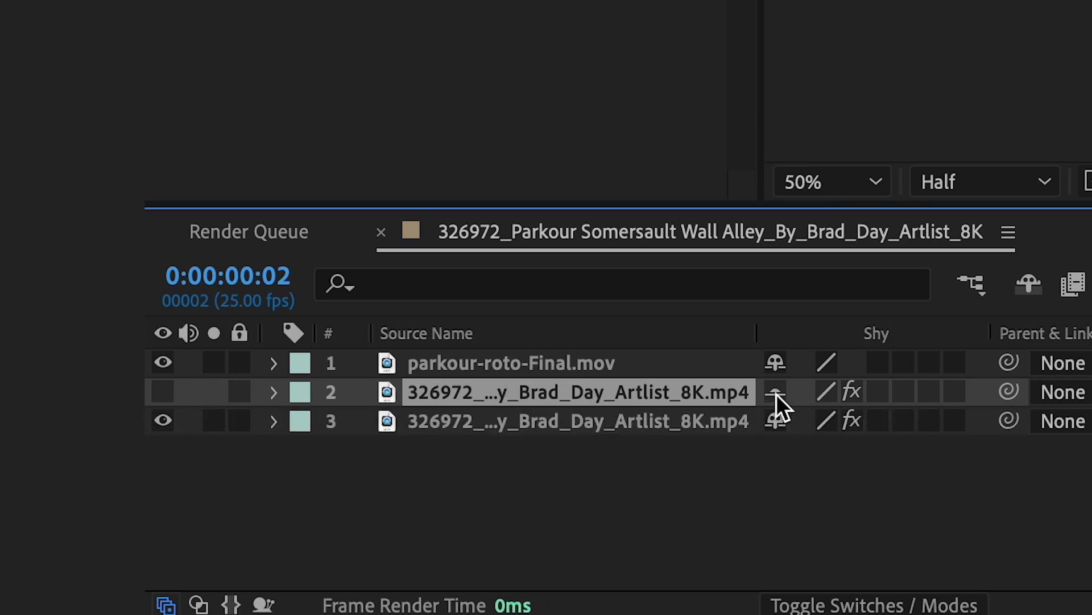
click(1029, 283)
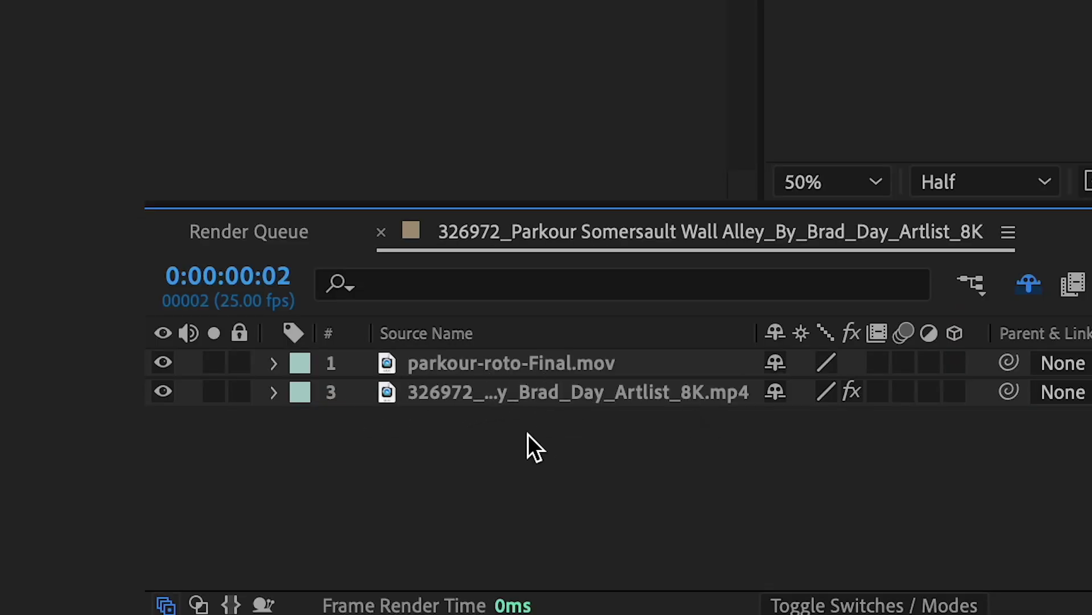
- Delete the Roto Brush & Refine Edge effect from the remaining original clip layer
click(501, 367)
click(511, 392)
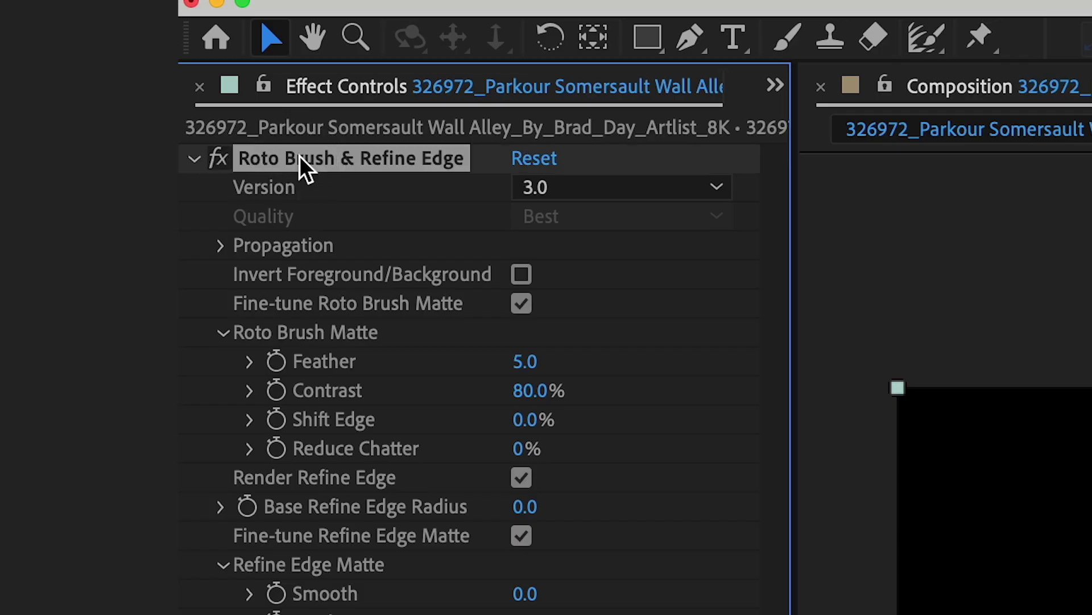
key(Delete)
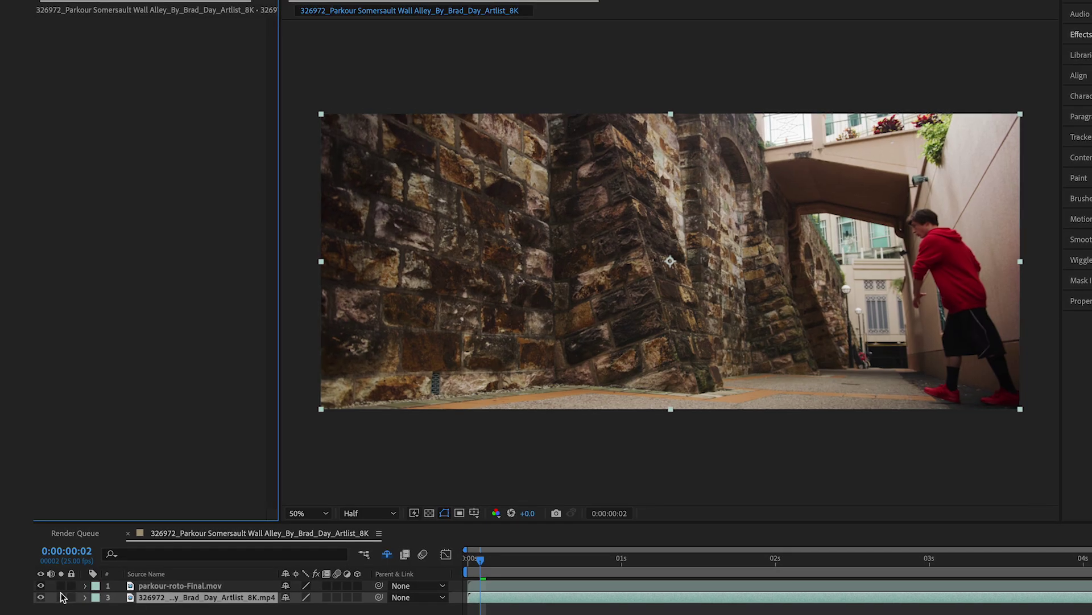
- Check the full background clip and the cutout layer separately by soloing them, then preview the composition
click(62, 597)
drag(518, 569, 566, 566)
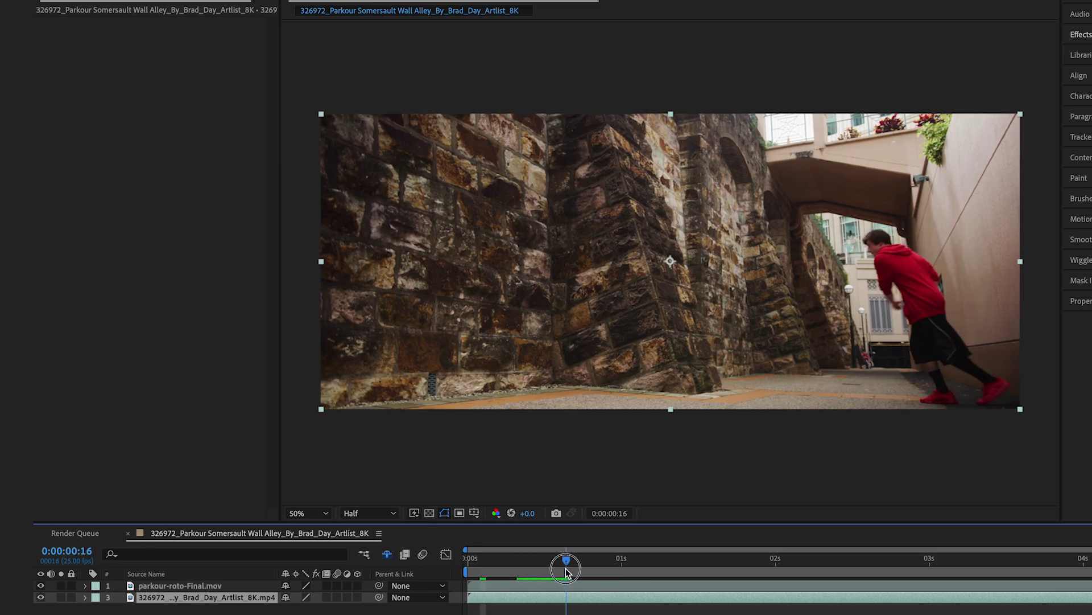
click(52, 545)
click(59, 548)
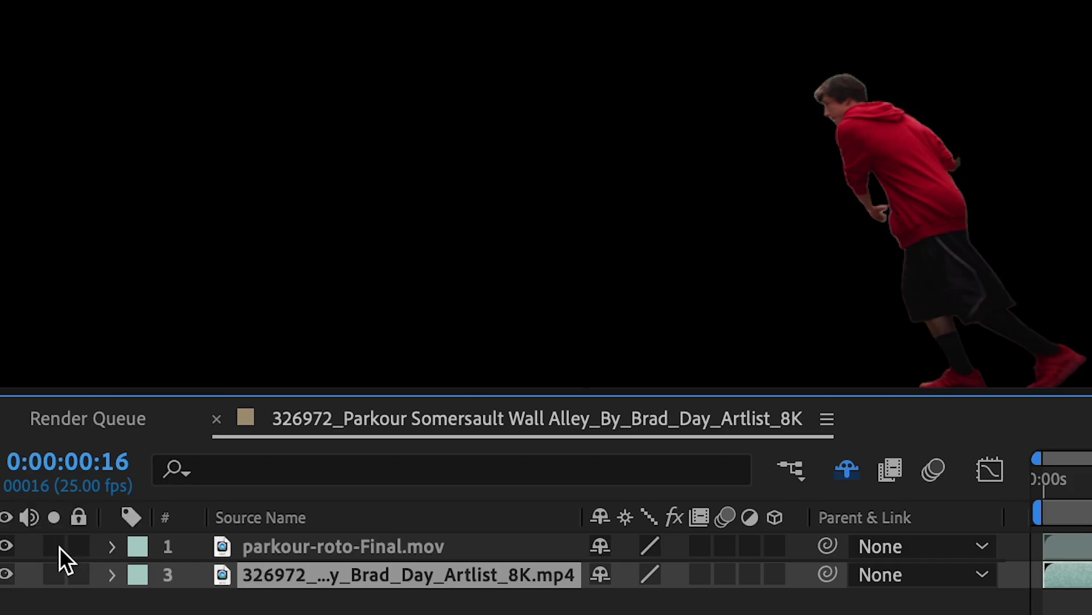
key(space)
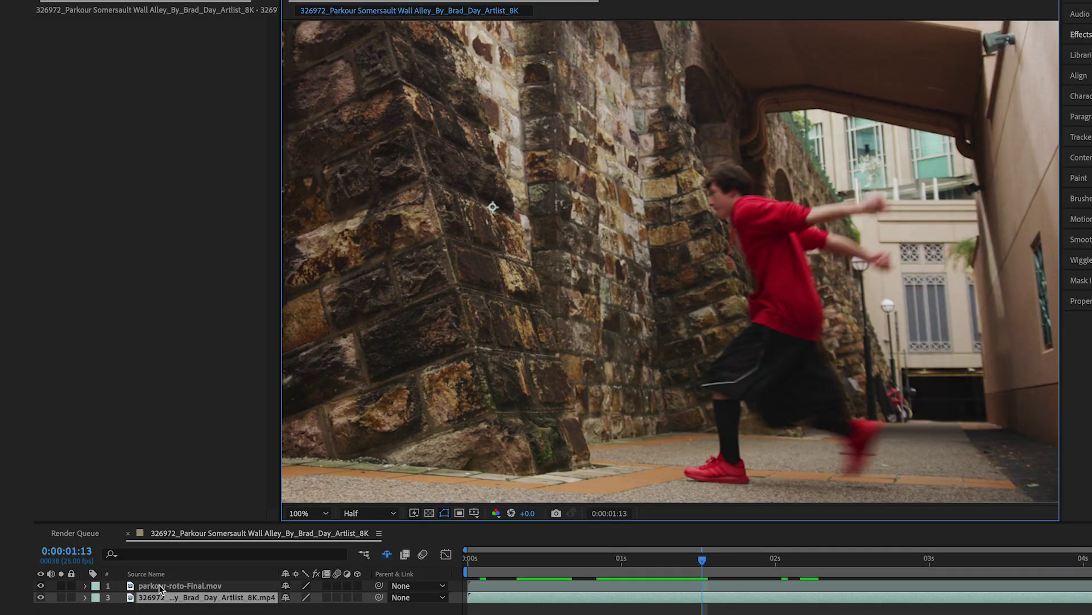
- Duplicate the parkour-roto-Final.mov layer and solo the lower copy
click(159, 585)
key(ctrl+d)
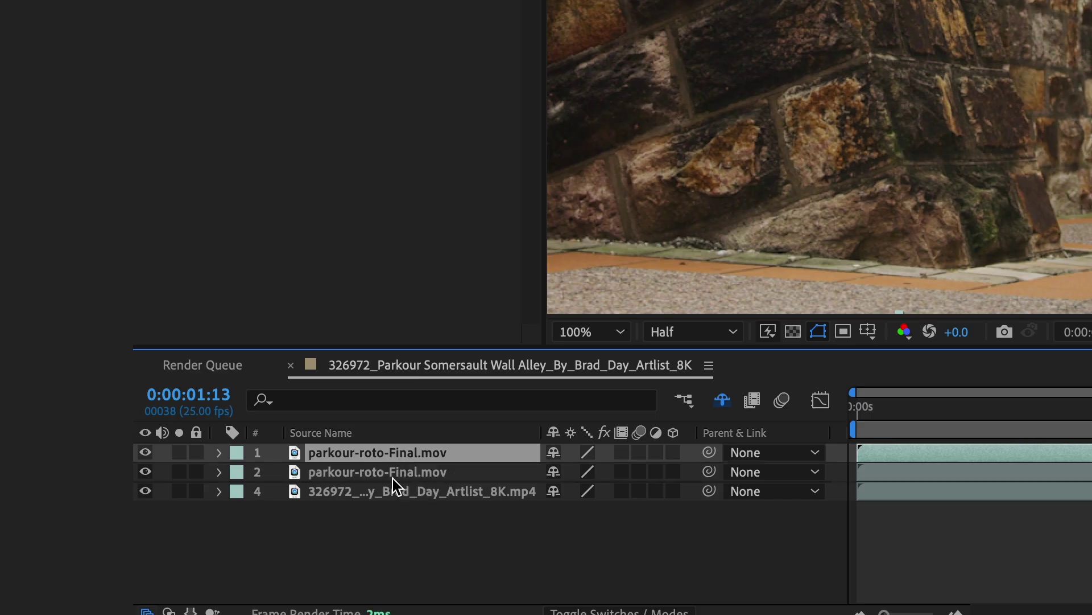
click(179, 452)
click(180, 471)
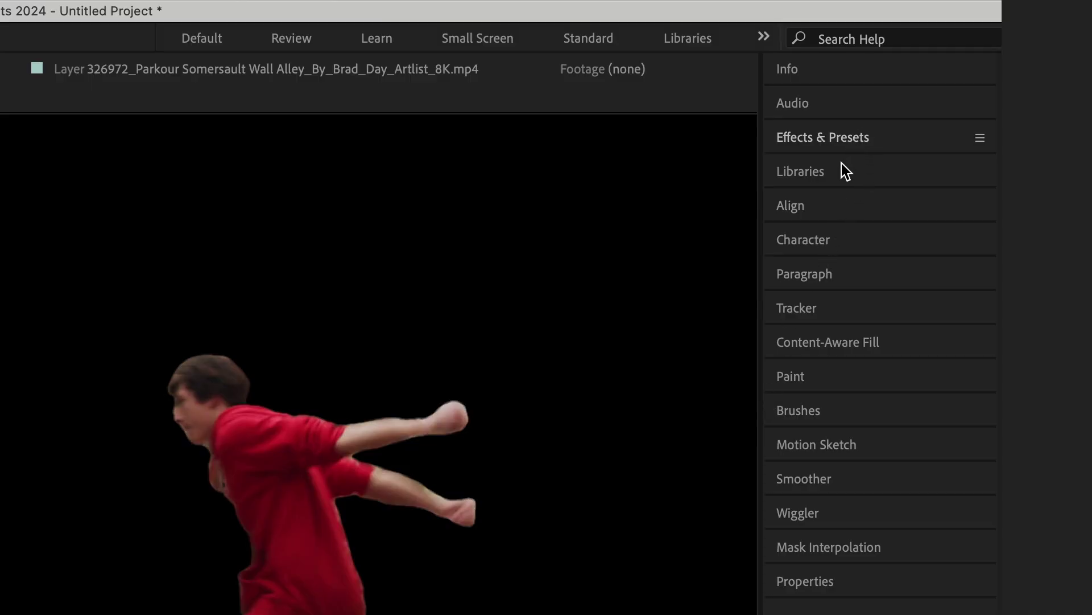
- Apply the Echo effect to the lower parkour-roto-Final.mov copy with an Echo Time of -0.033 seconds
click(847, 139)
text(echo)
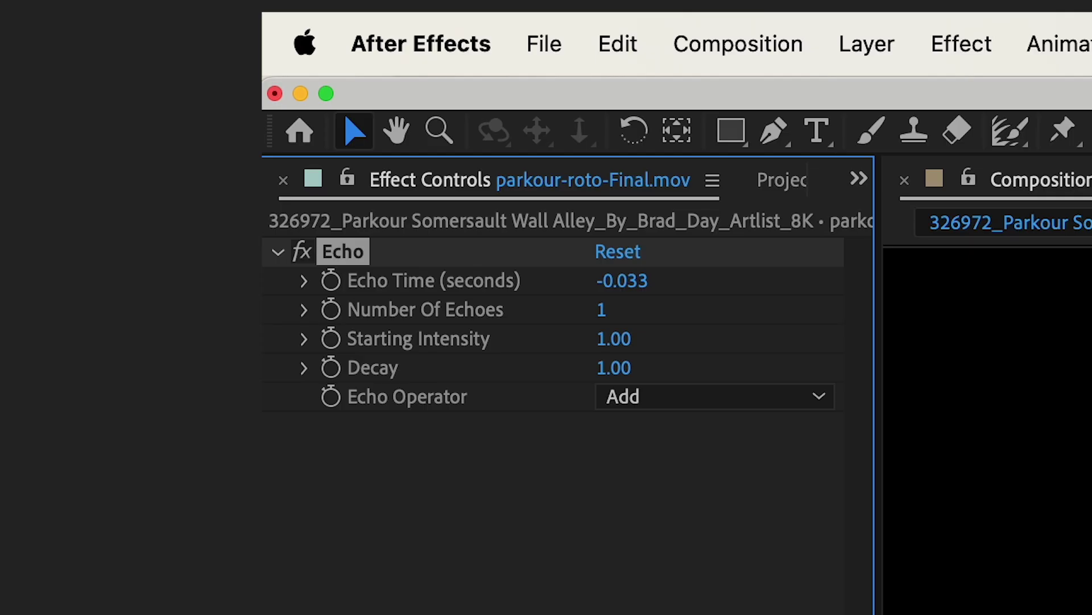
mouse_move(622, 281)
mouse_down()
mouse_move(677, 291)
mouse_move(637, 292)
mouse_up()
drag(362, 472, 353, 472)
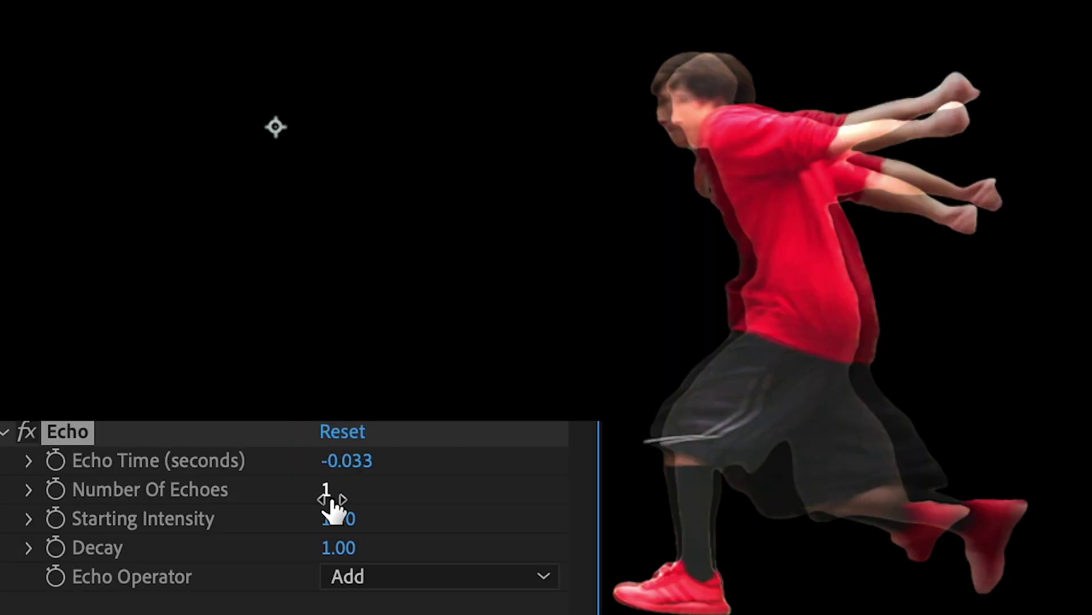
- Set the Echo effect's Number Of Echoes to 15 and its Echo Operator to Composite In Front, leaving Starting Intensity at 1.00
click(329, 494)
text(15)
key(Return)
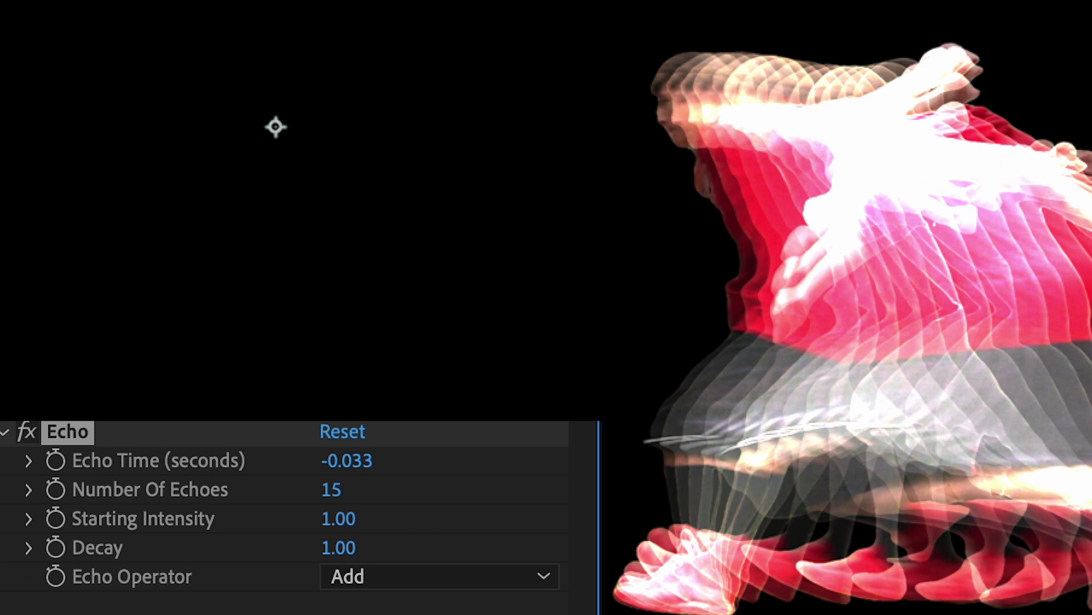
click(339, 519)
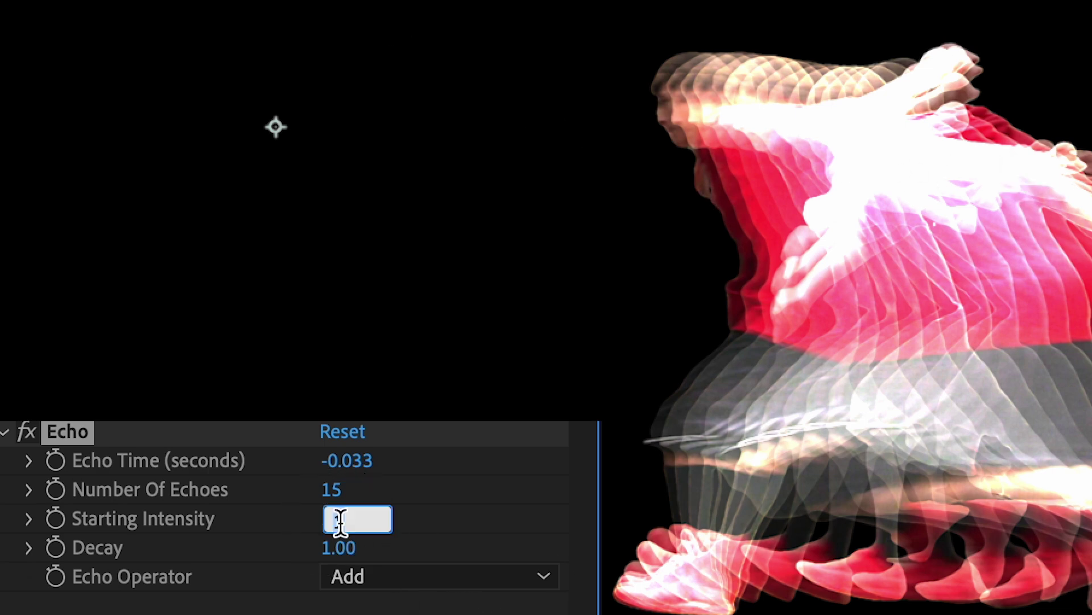
key(Return)
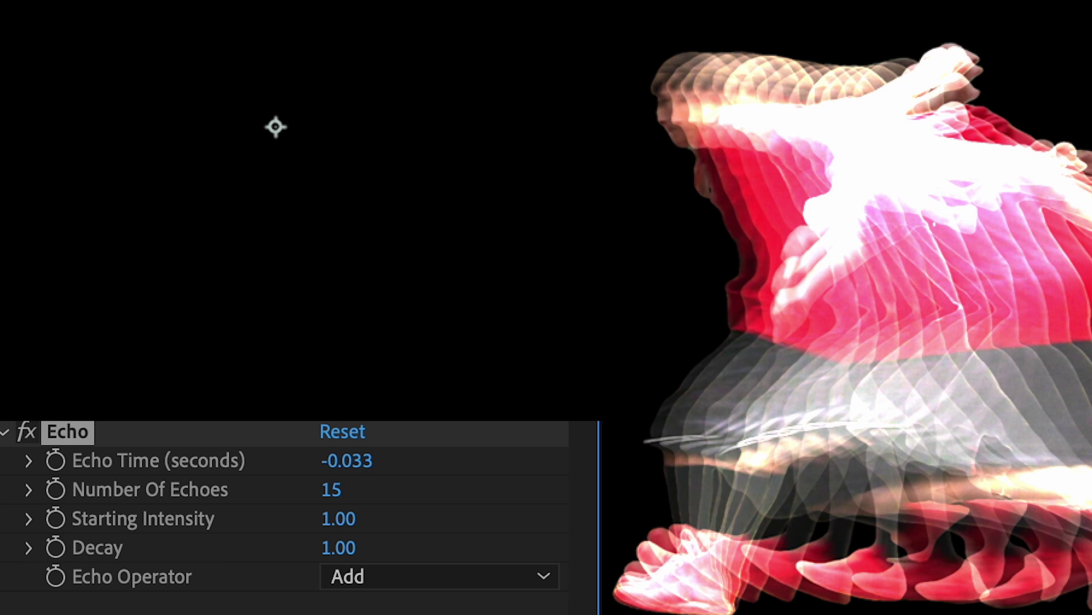
click(374, 575)
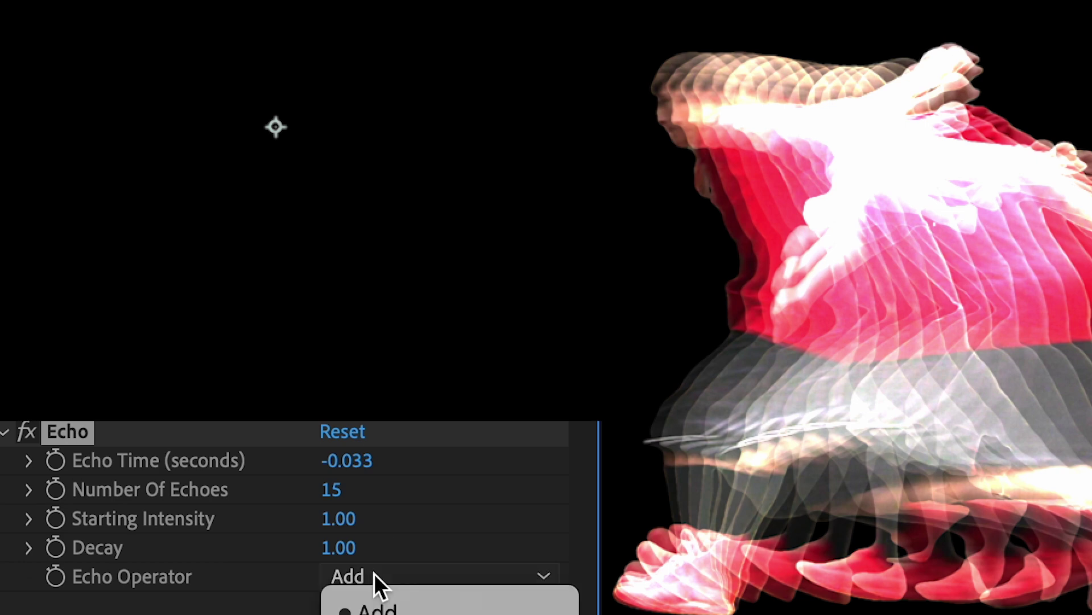
click(442, 459)
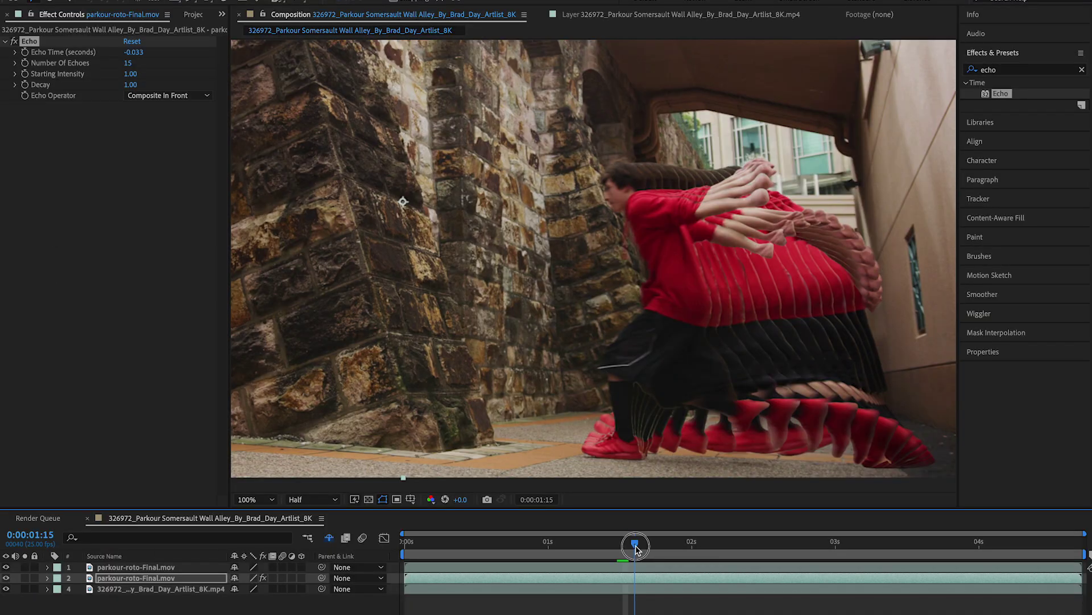
- Create a Starting Intensity keyframe with value 0 at 0:00:01:24 on the echo layer
drag(630, 548, 686, 551)
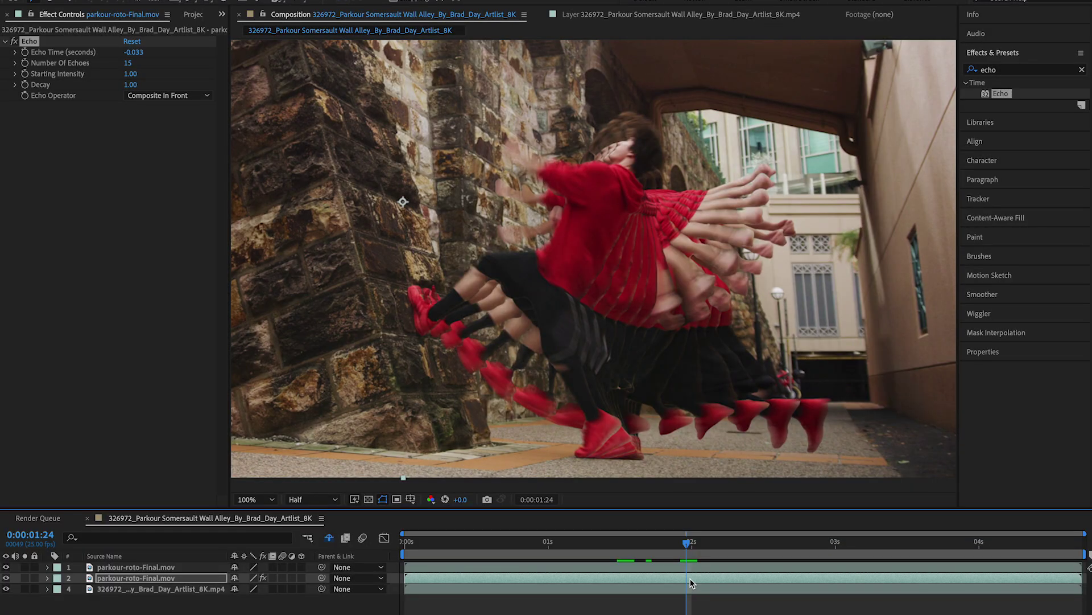
click(690, 579)
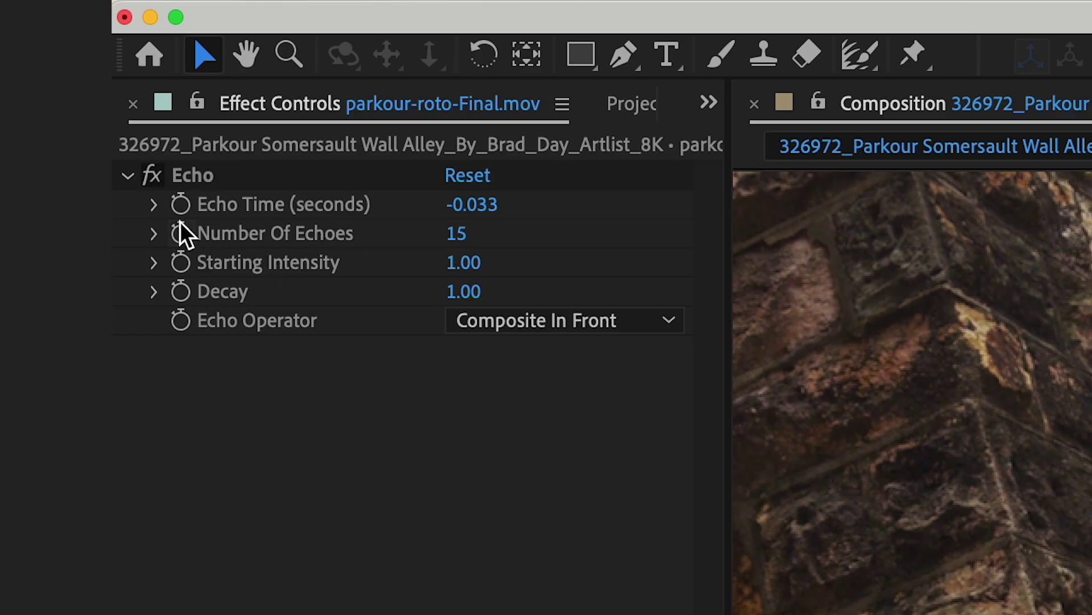
click(180, 260)
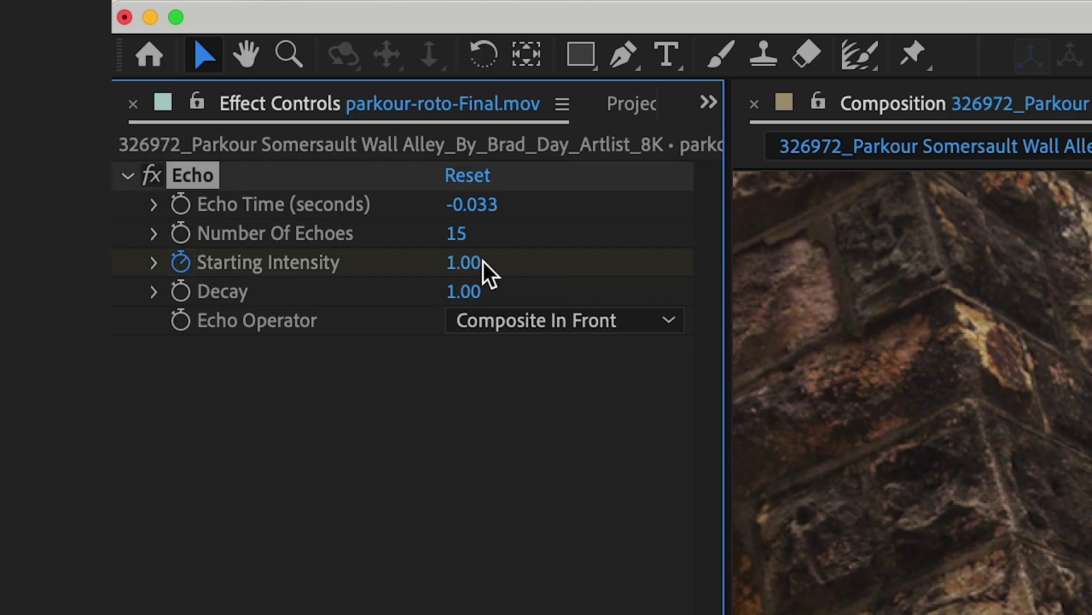
click(469, 263)
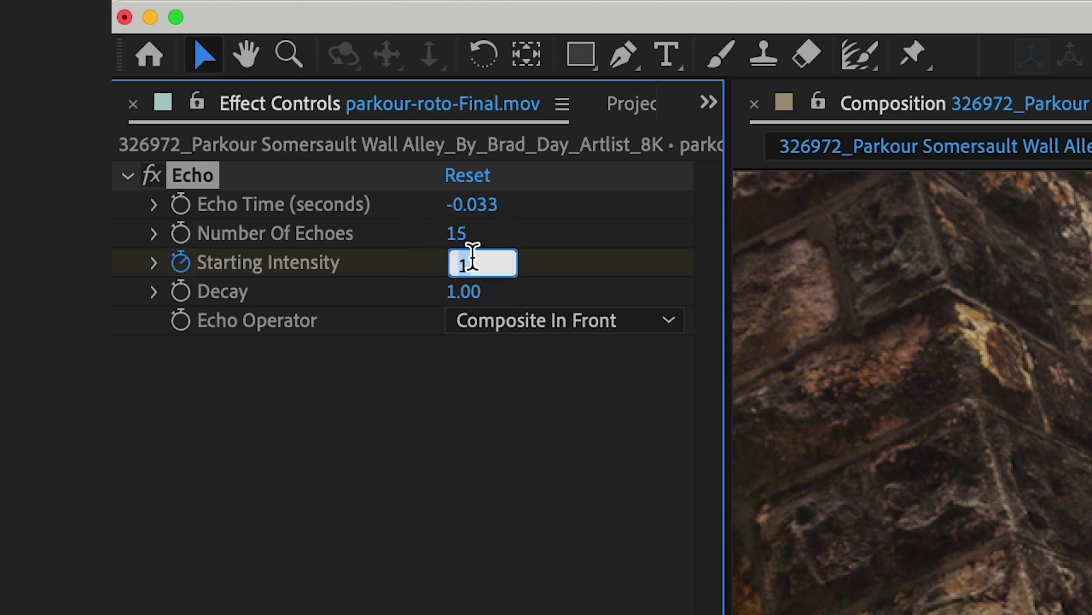
text(0)
key(Return)
- Reveal the echo layer's keyframes and add another Starting Intensity keyframe of 0.00 at 0:00:01:17
click(786, 279)
key(u)
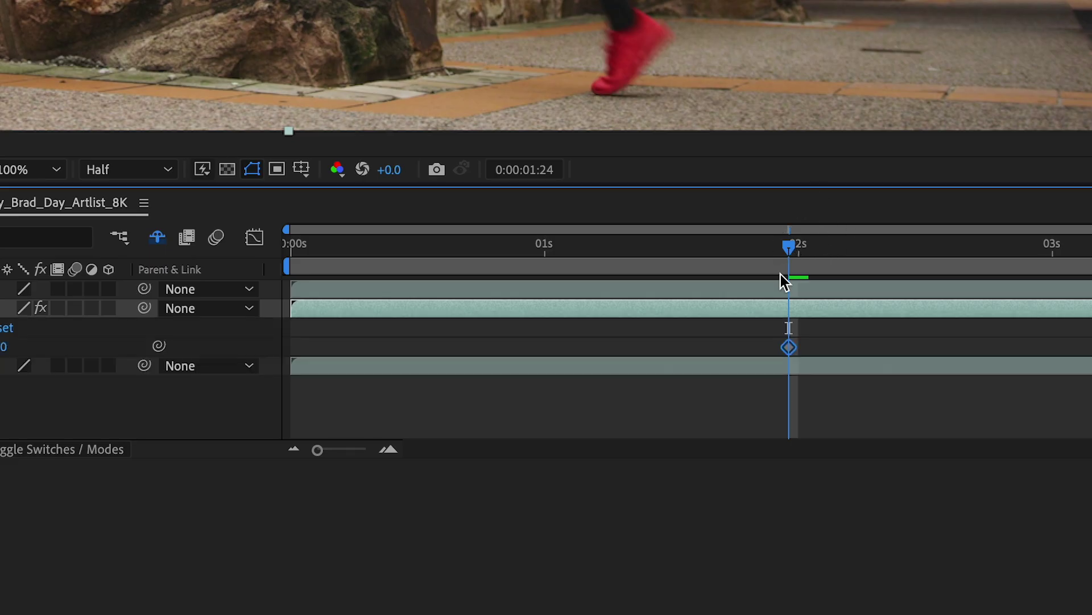
drag(782, 252, 714, 253)
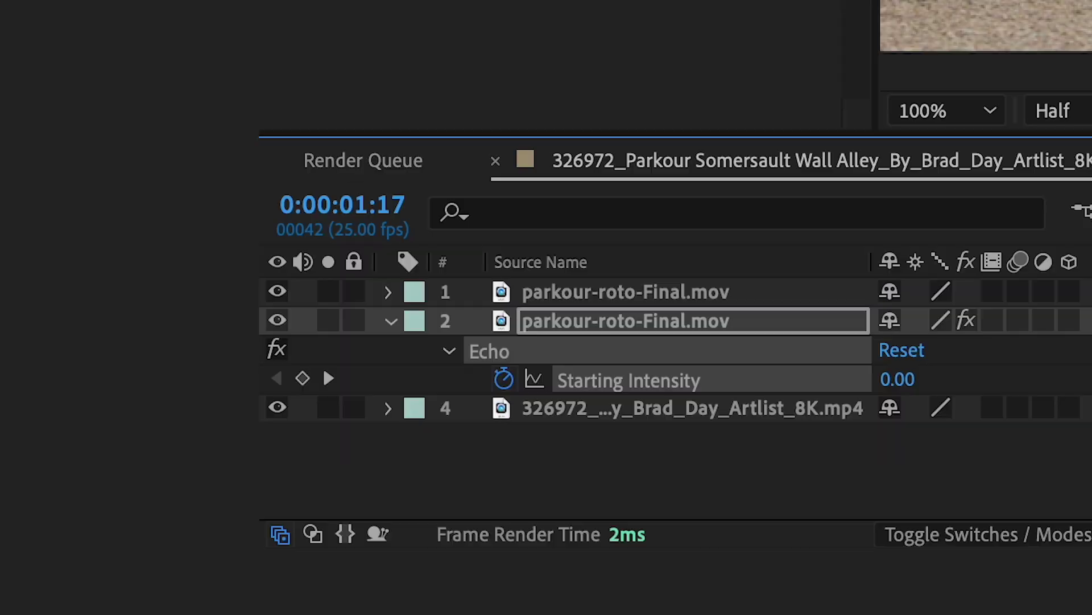
click(302, 378)
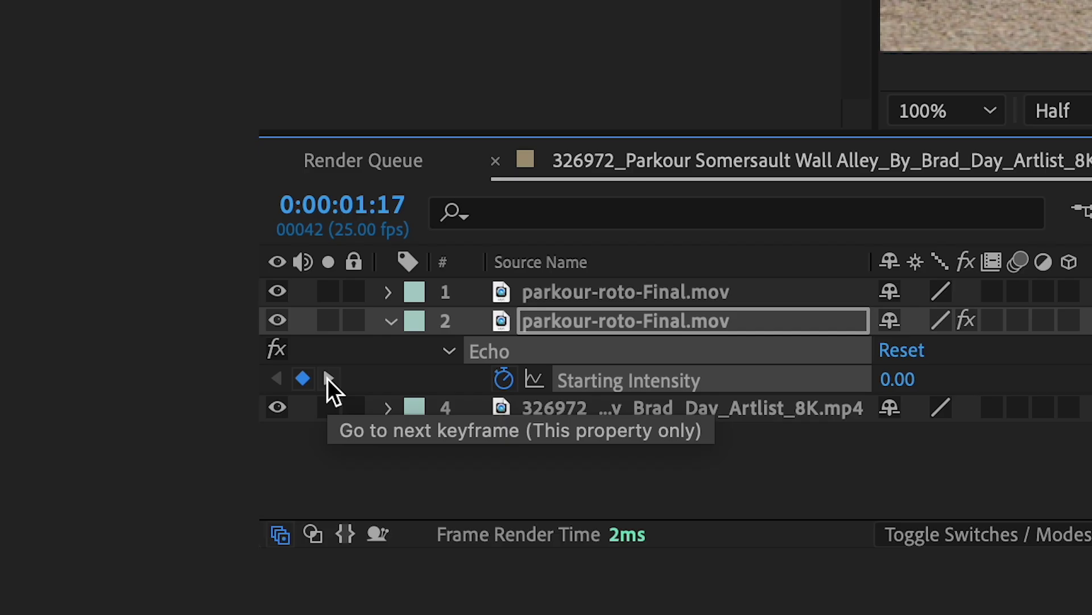
- Apply Directional Blur to the echo layer with a Direction of -52° and a Blur Length of 88.8
click(327, 378)
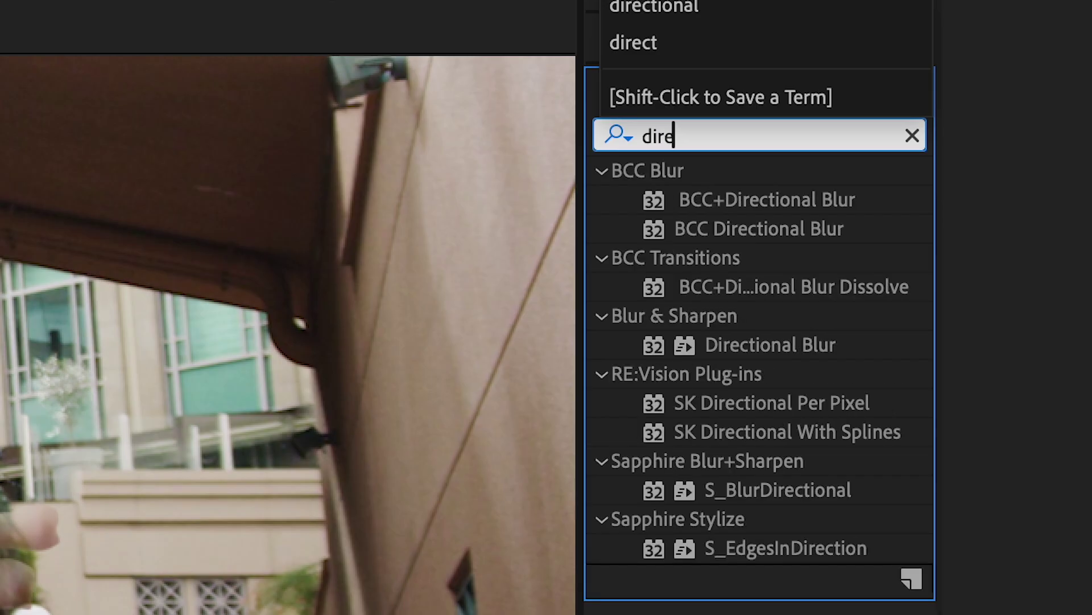
double_click(740, 344)
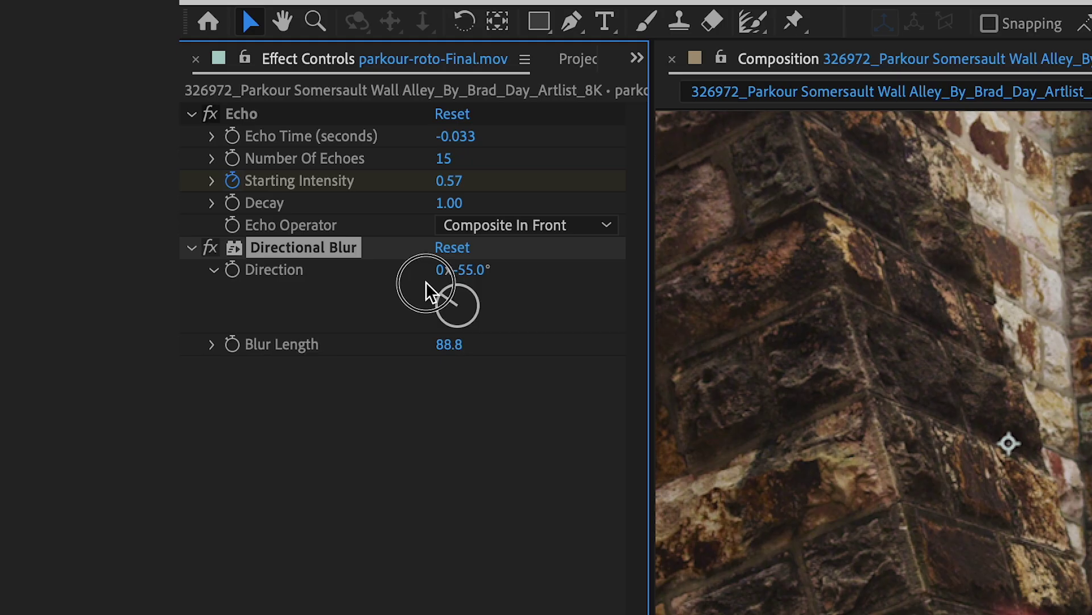
drag(427, 282, 426, 291)
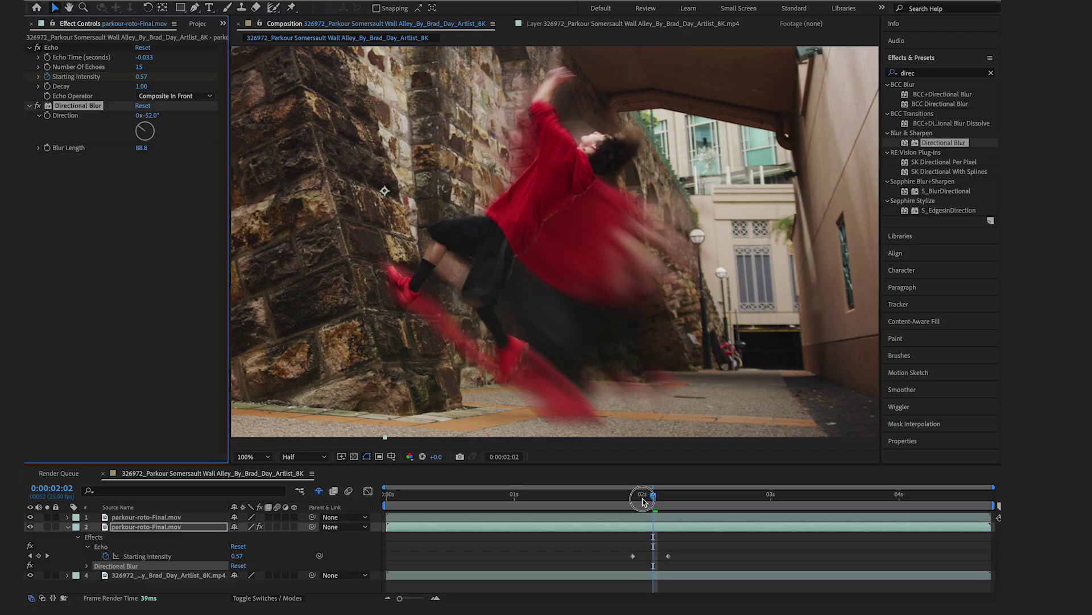
- Keyframe the Echo effect's Number Of Echoes at 15 at 0:00:02:04 and at 0 at 0:00:01:22
drag(643, 503, 661, 498)
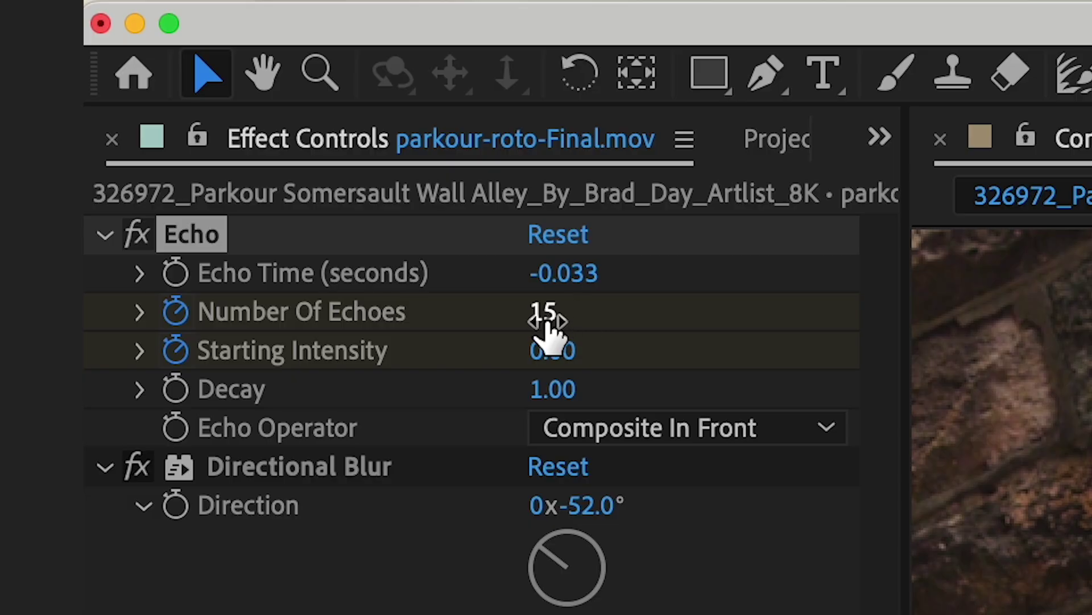
click(544, 312)
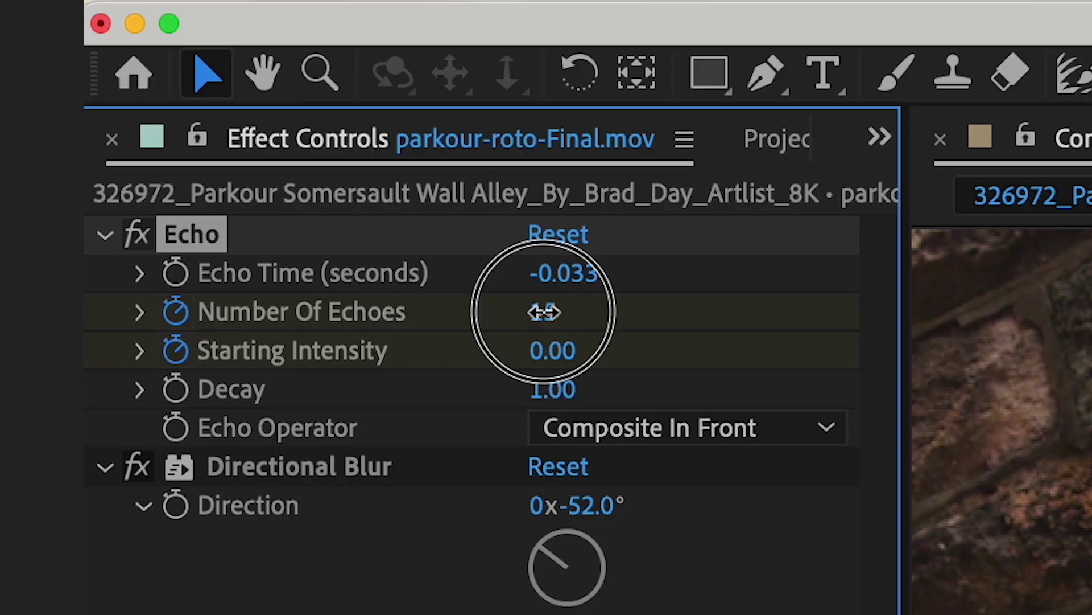
text(0)
key(Return)
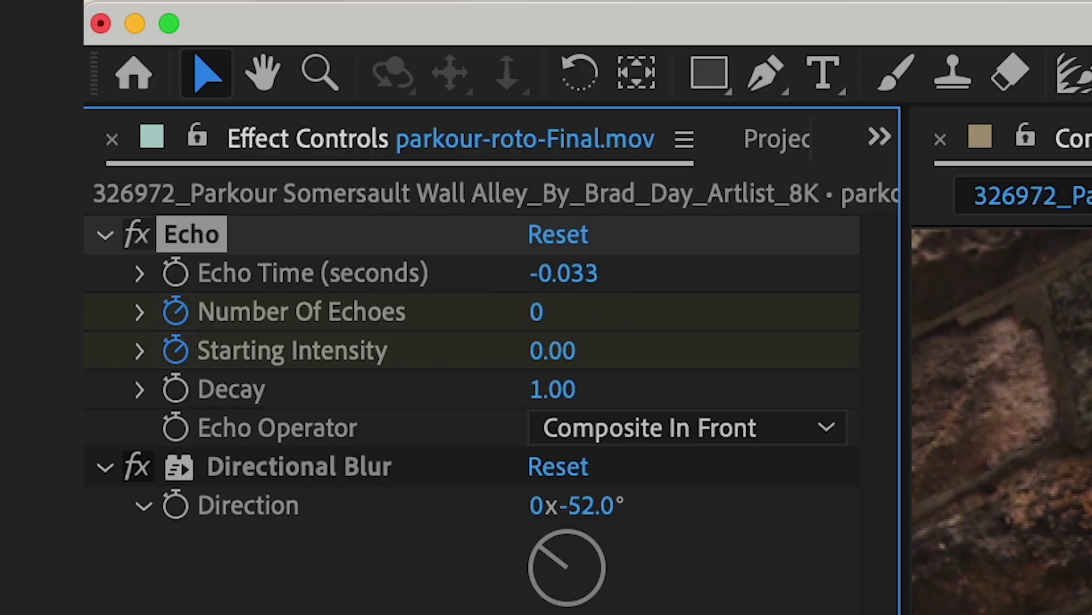
- Move the first Number Of Echoes keyframe to 0:00:01:23 to match Starting Intensity, and align both properties' second keyframes at 0:00:02:04
click(699, 437)
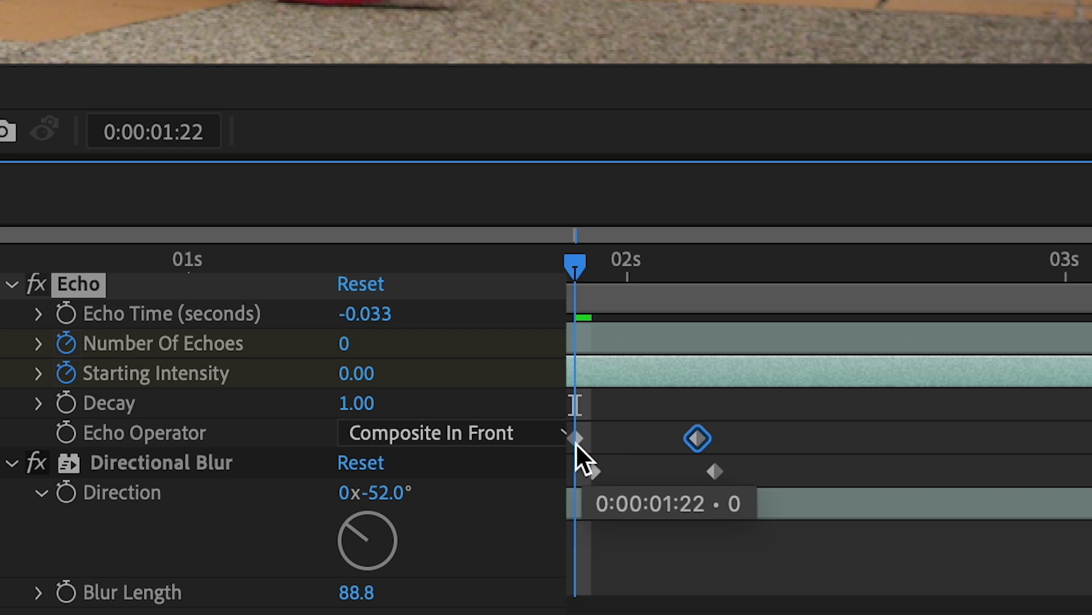
drag(575, 443, 602, 454)
click(592, 302)
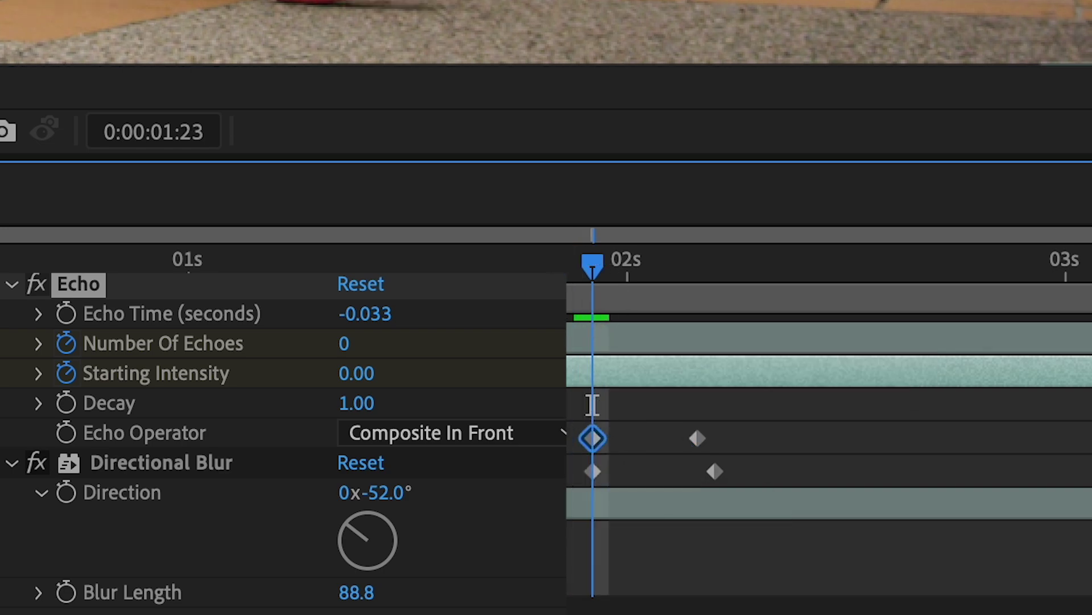
click(698, 265)
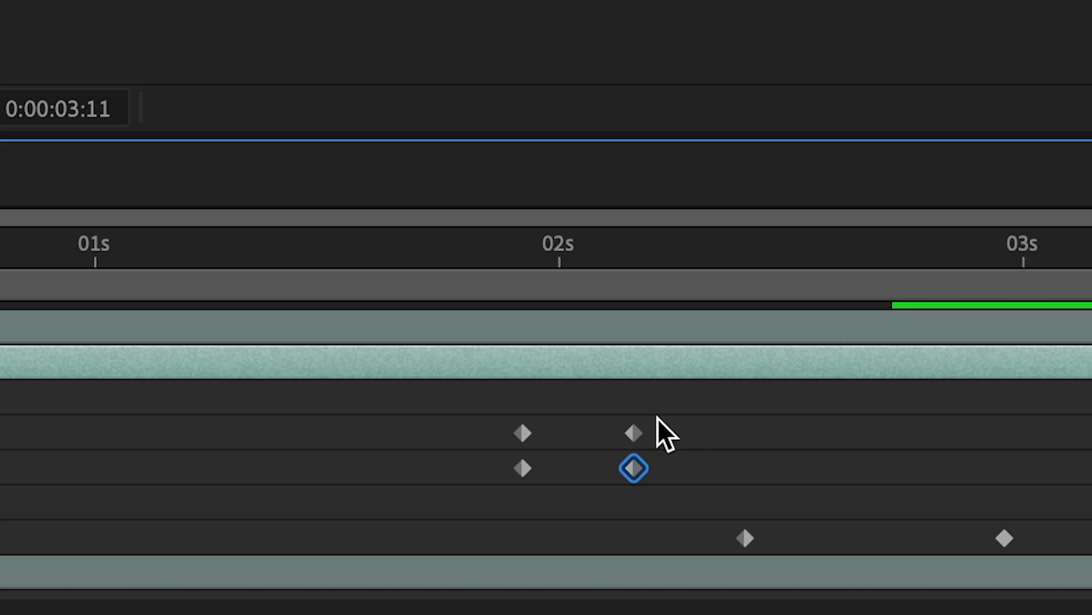
- Copy the Number Of Echoes and Starting Intensity keyframes and paste them reversed at 0:00:03:11
drag(716, 566, 673, 585)
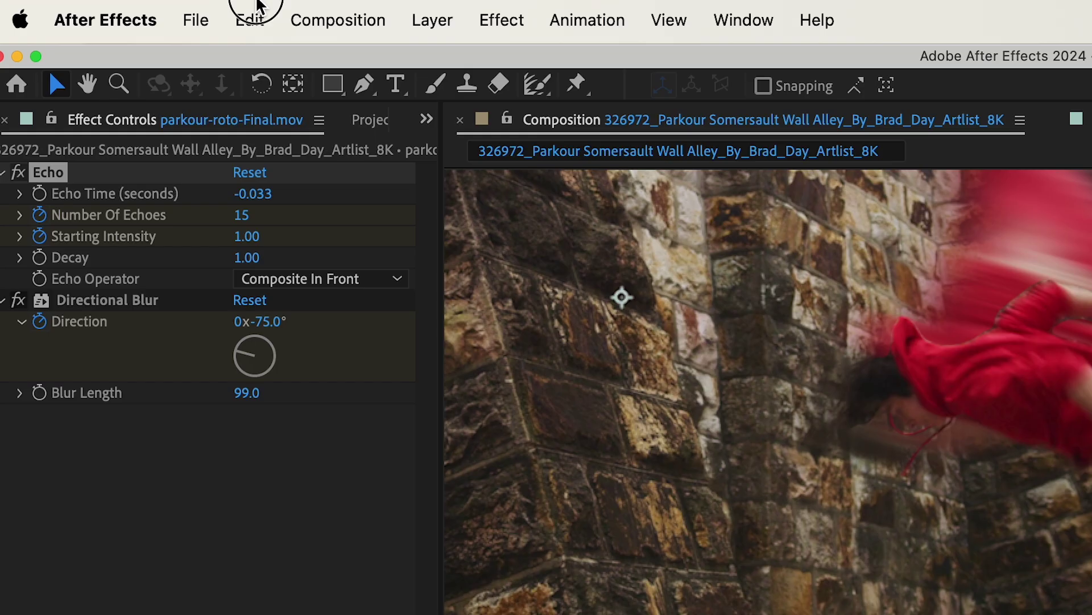
click(250, 17)
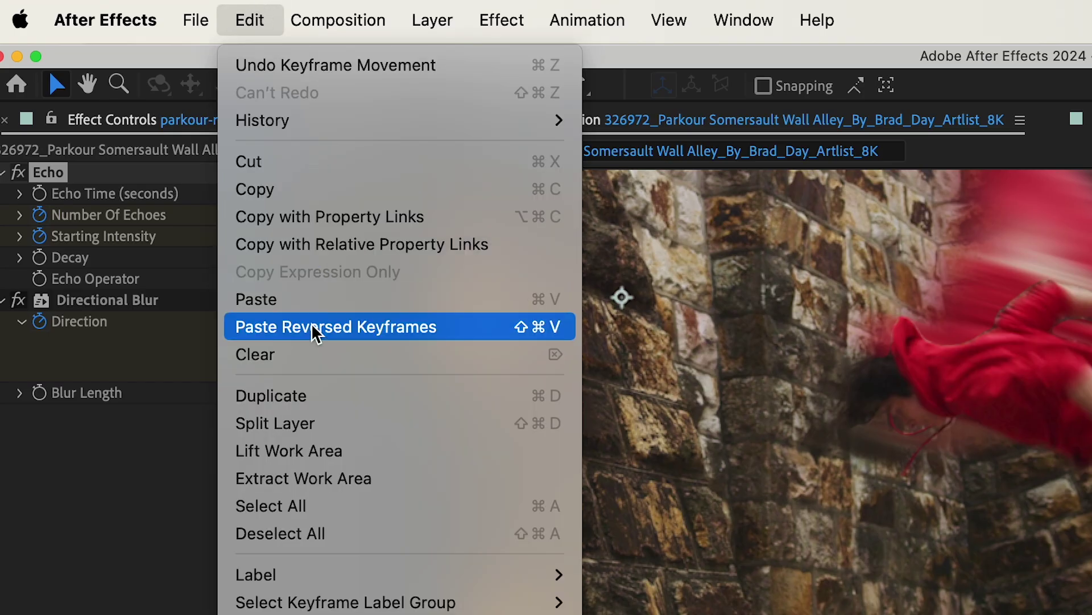
click(327, 328)
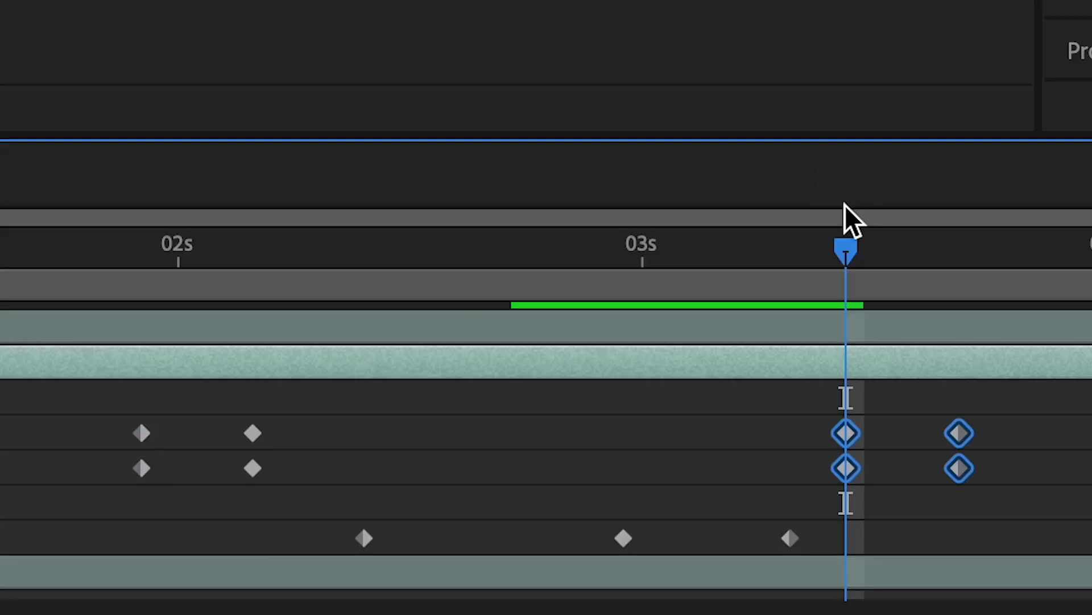
- Shift the pasted reversed Echo keyframes earlier so their first pair lines up with the last Directional Blur Direction keyframe
drag(847, 251, 810, 265)
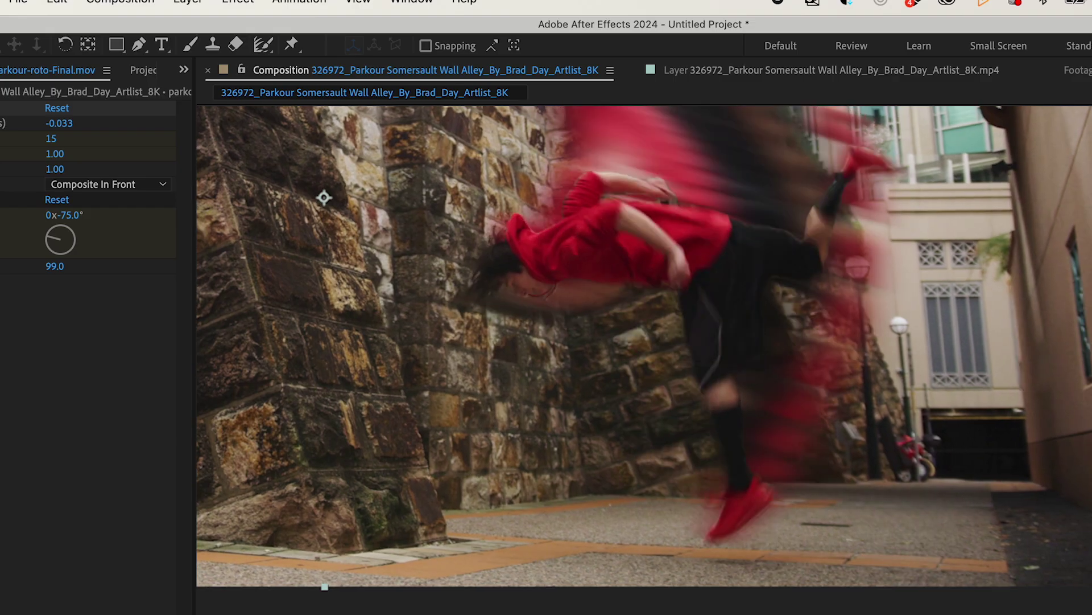
drag(897, 487, 917, 486)
drag(975, 548, 906, 557)
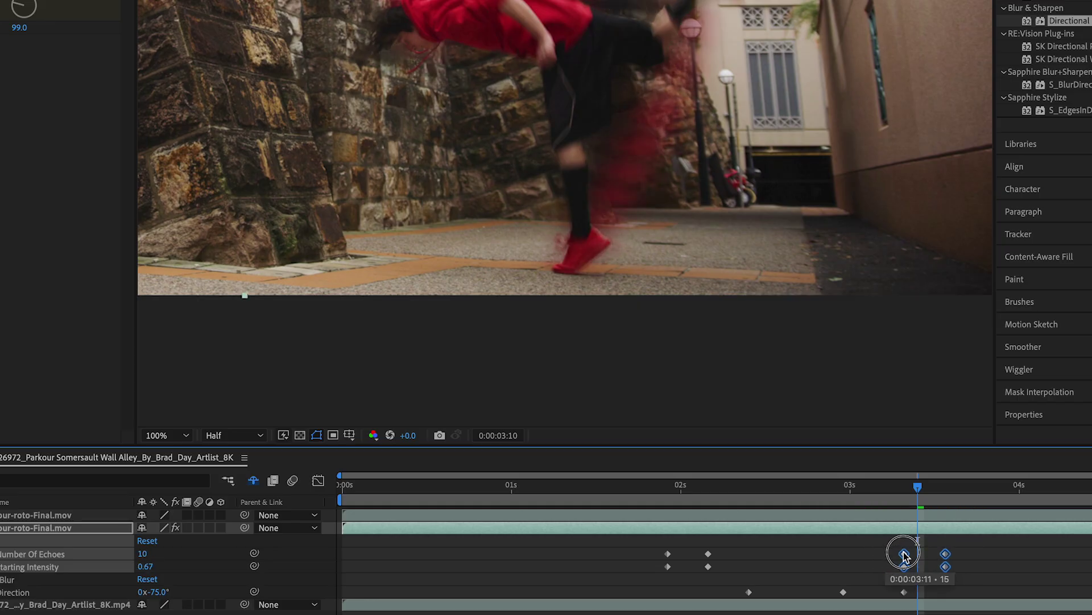
drag(907, 502, 938, 503)
click(977, 565)
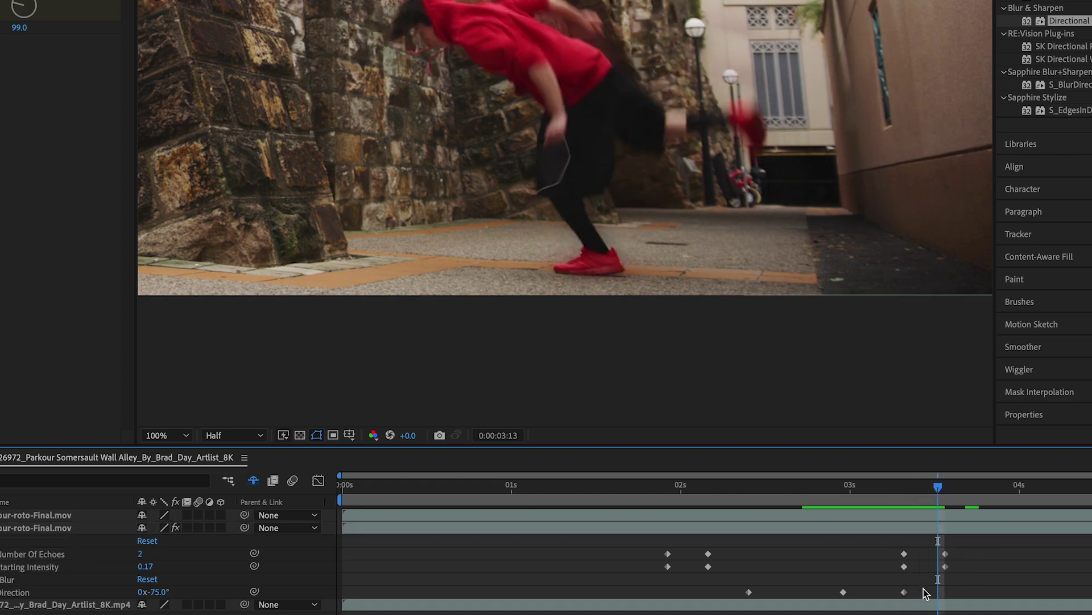